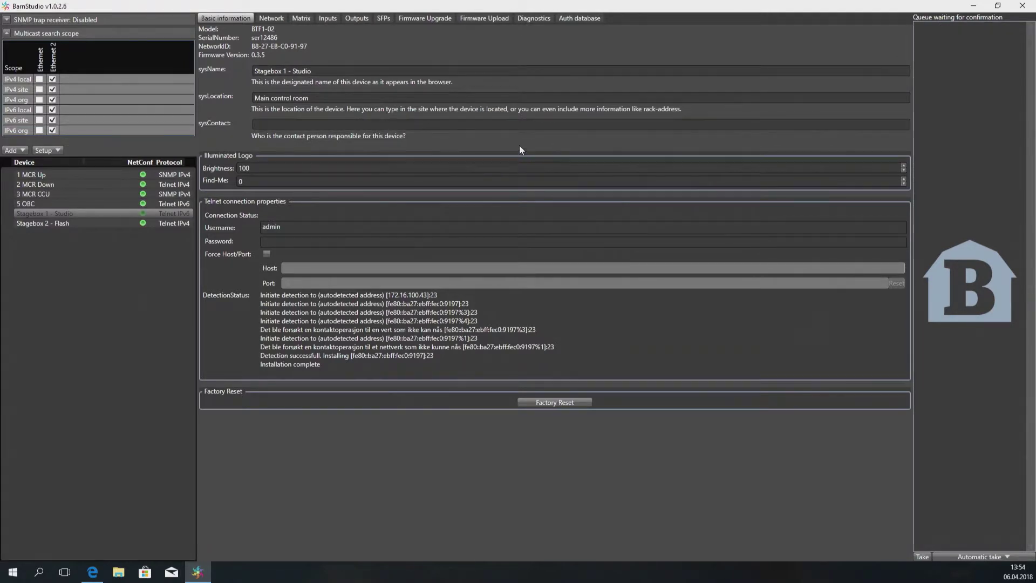
Step: Activate automatic take and fill in the contact person's name as sysContact for Stagebox 1 - Studio
left_click(988, 557)
left_click(968, 532)
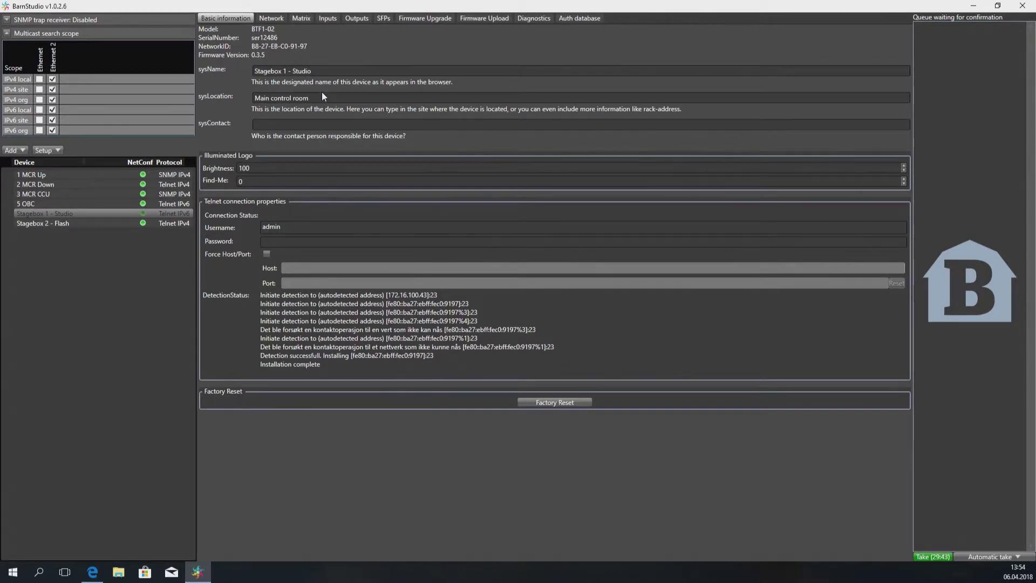
left_click(312, 122)
type("Stian")
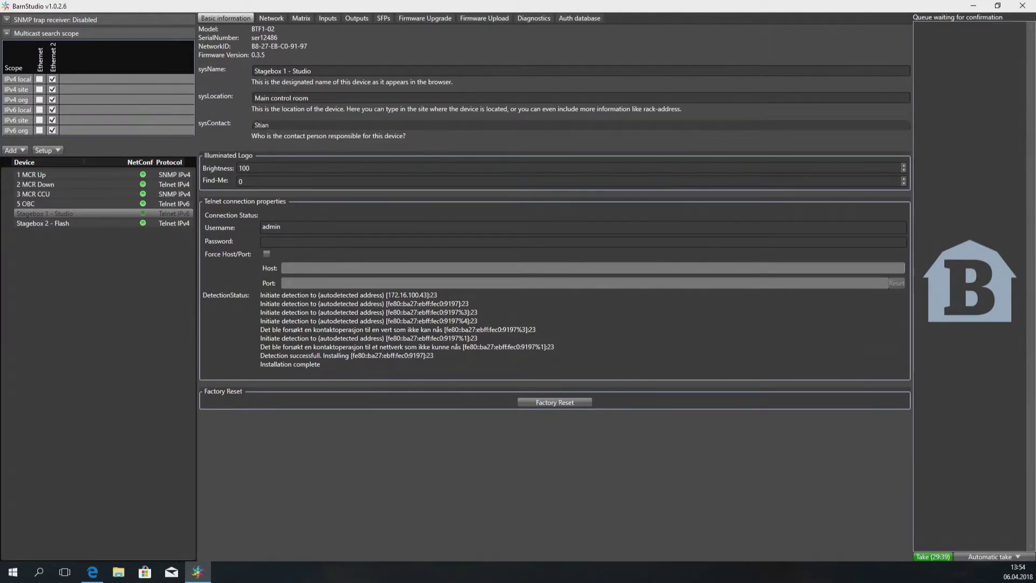
Step: Set the illuminated logo's Find-Me value to 9
left_click_drag(275, 183, 162, 179)
type("9")
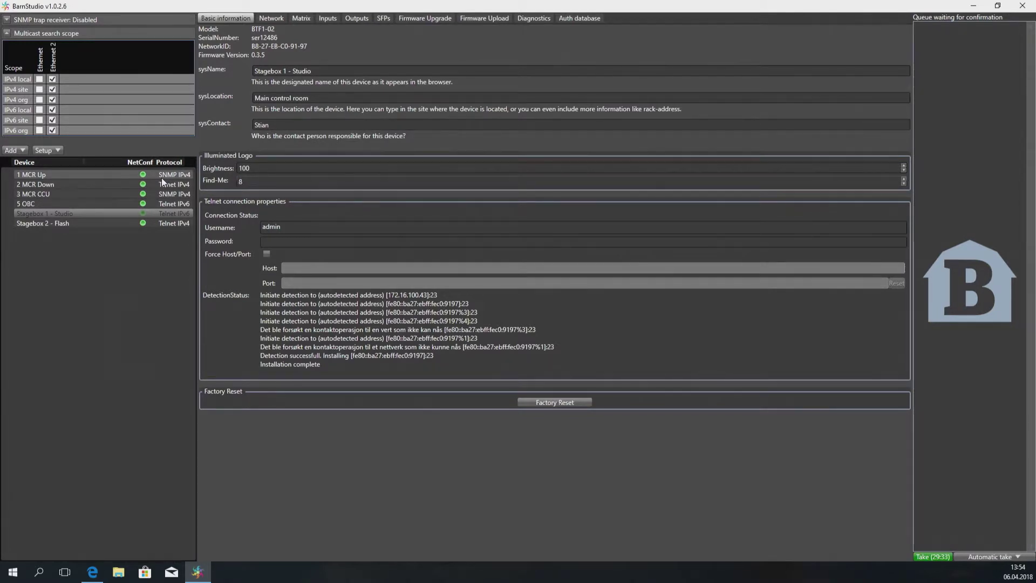
key("Down")
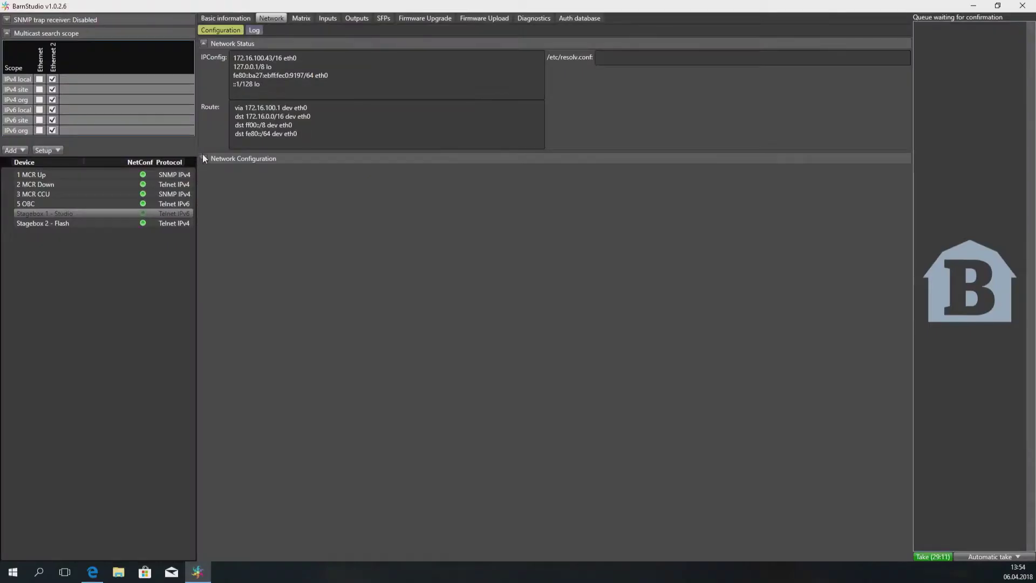
Step: Expand the stagebox's network configuration and download the current configuration from the device
left_click(204, 157)
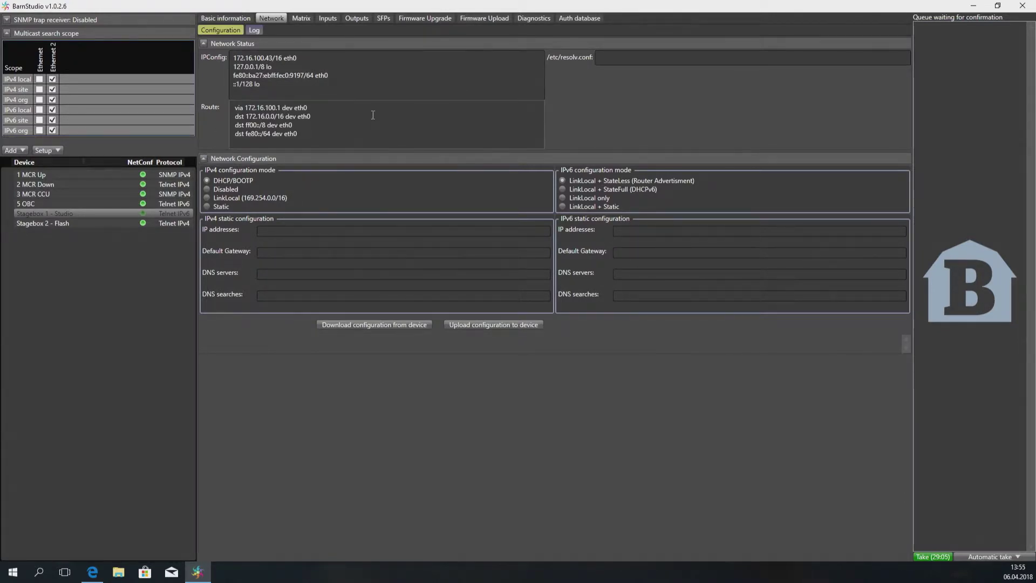
left_click(341, 326)
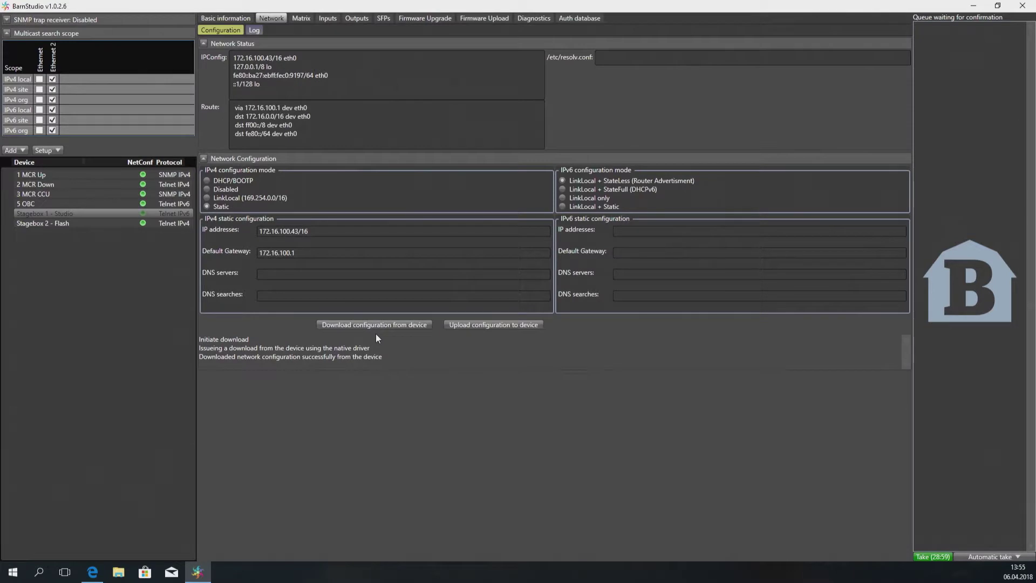
Step: Route SFP #8 Video in3 to BNC #29, #30 and #31 (Studio out5, out6 and out7) in the matrix
left_click(301, 19)
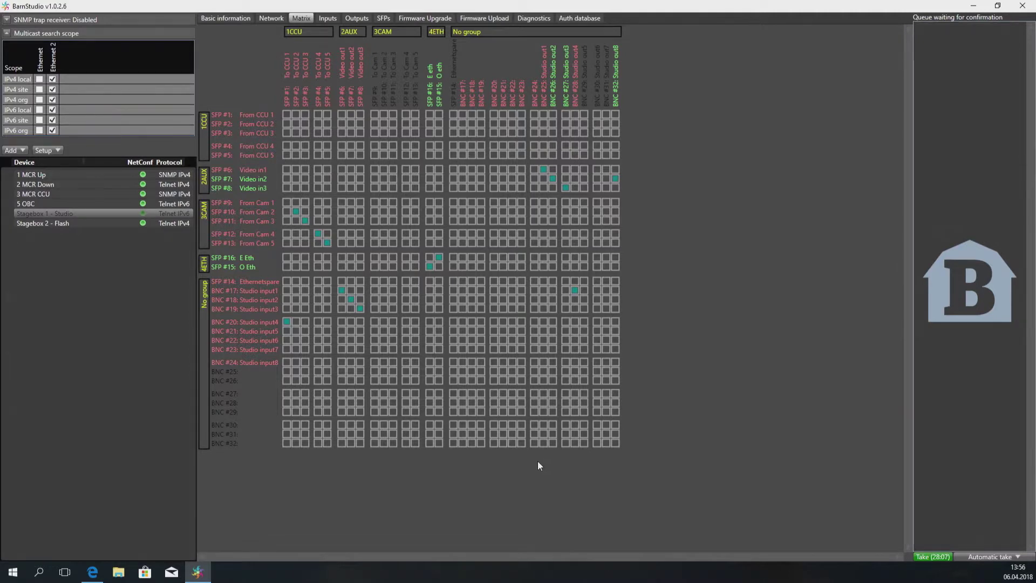
left_click(584, 187)
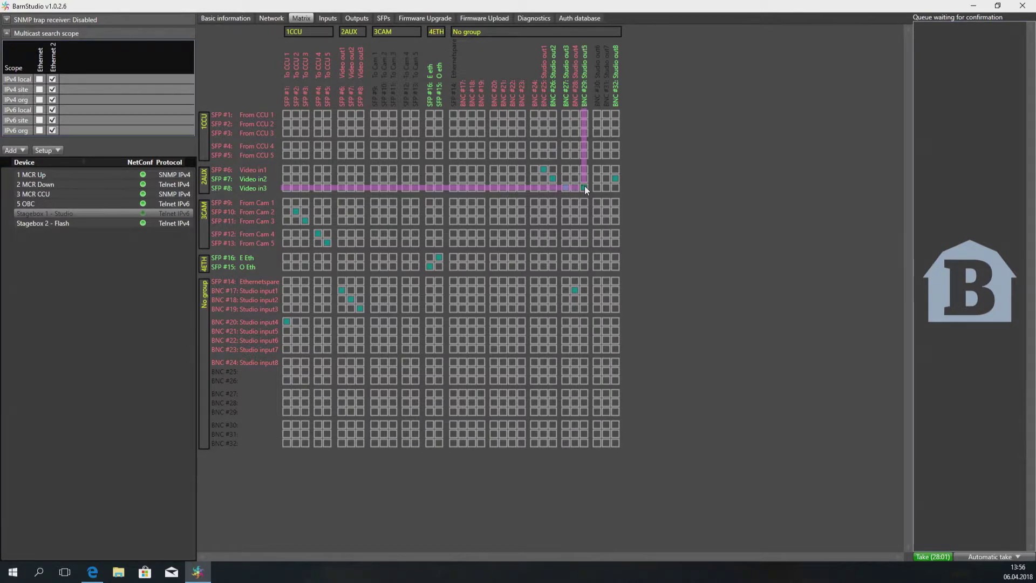
left_click(596, 189)
left_click(607, 187)
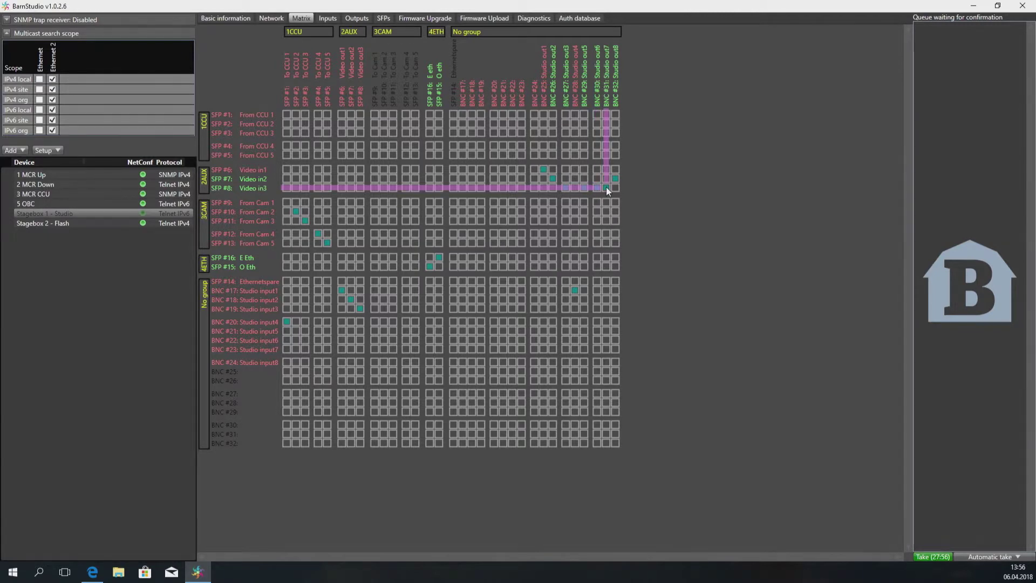
Step: Change the label of input BNC #18 to "StudioGFX"
left_click(324, 22)
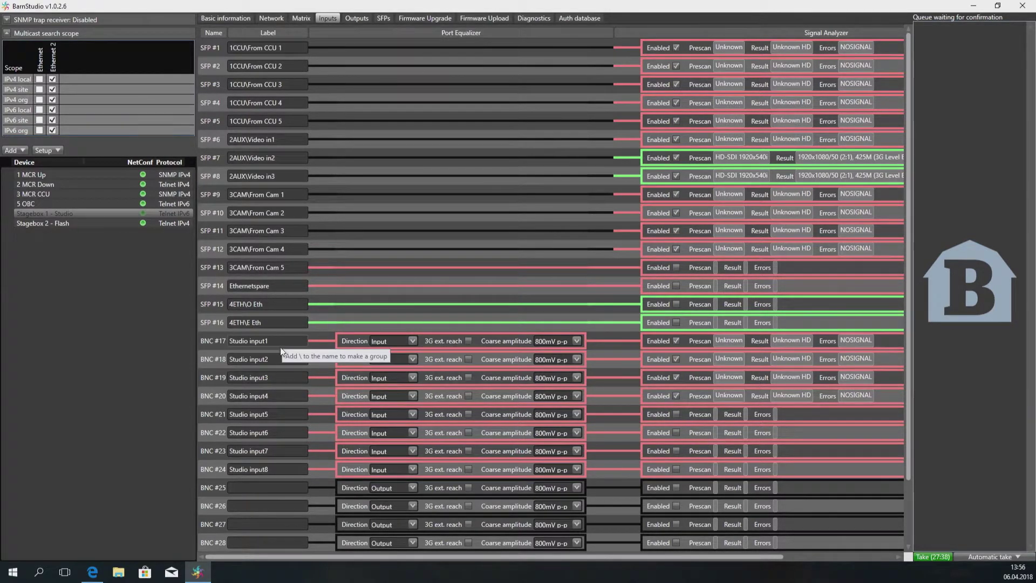
double_click(249, 358)
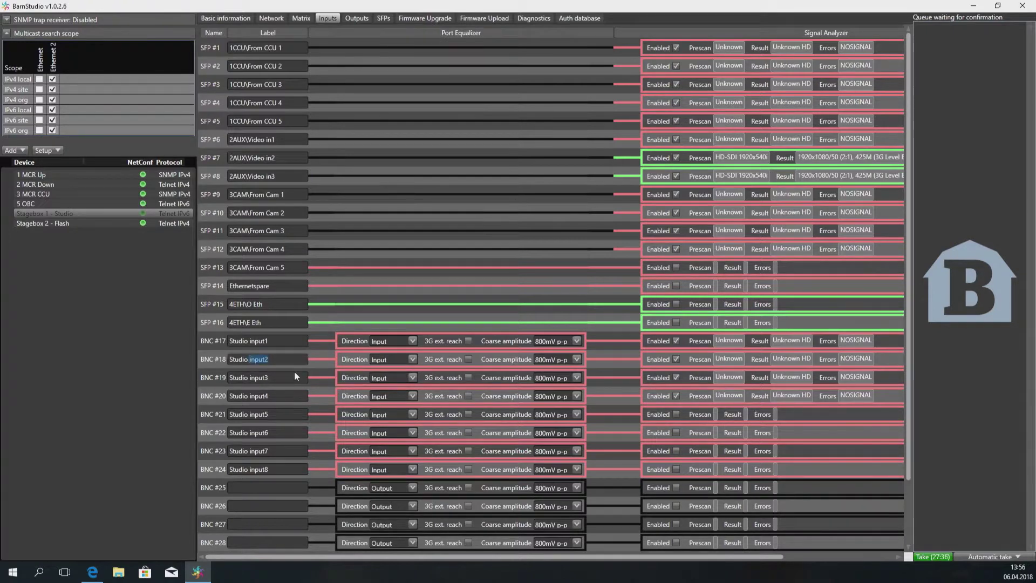
type("GFX")
Step: Switch BNC #24's direction to Output and back to Input, enabling its signal analyzer in between
left_click(412, 469)
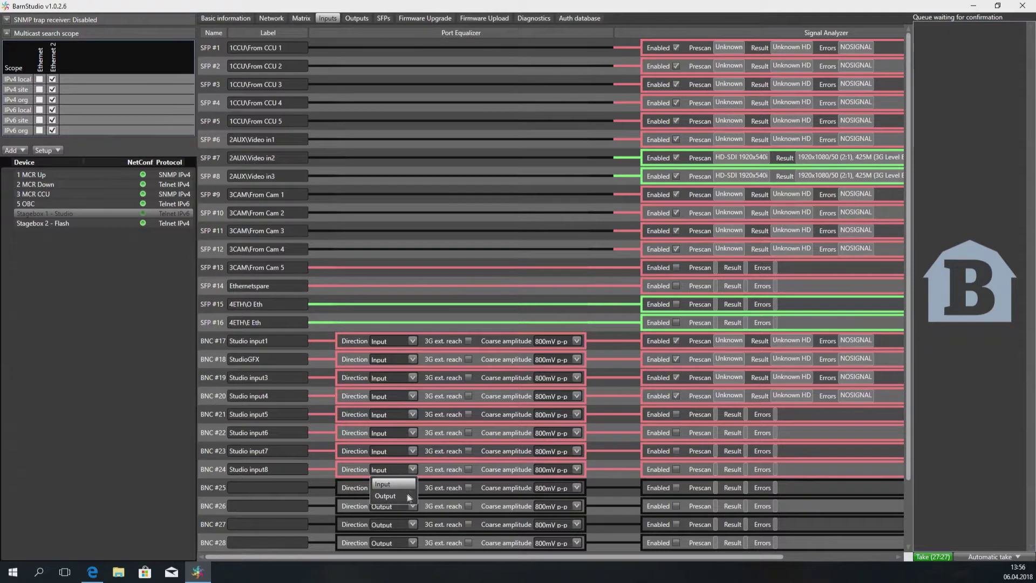
left_click(406, 493)
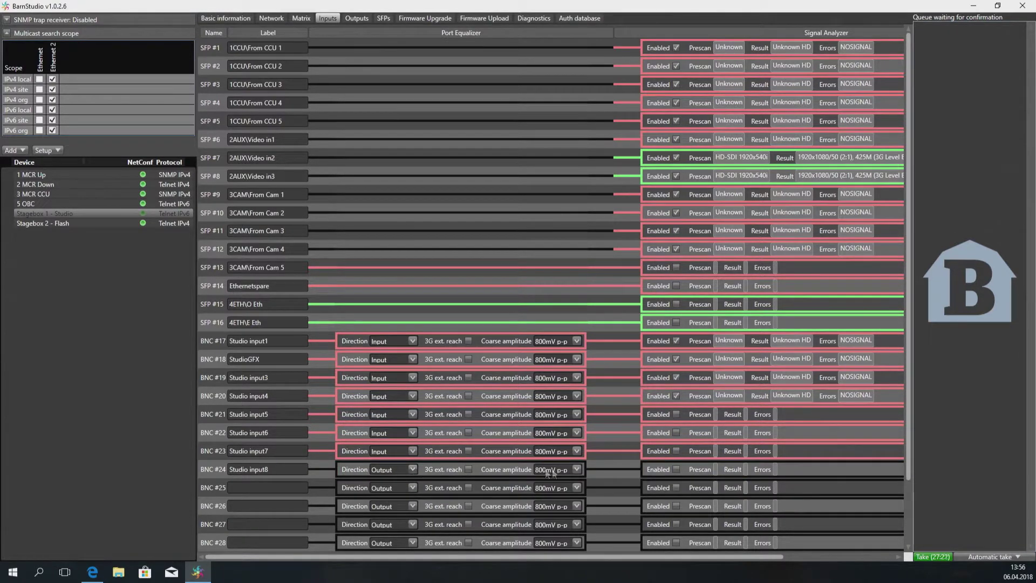
left_click(676, 469)
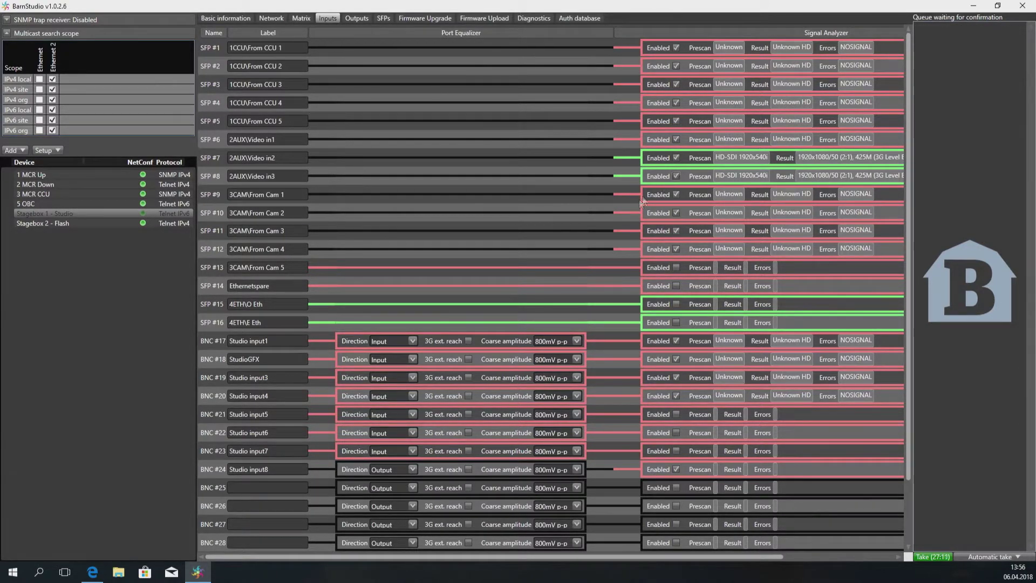
left_click(412, 469)
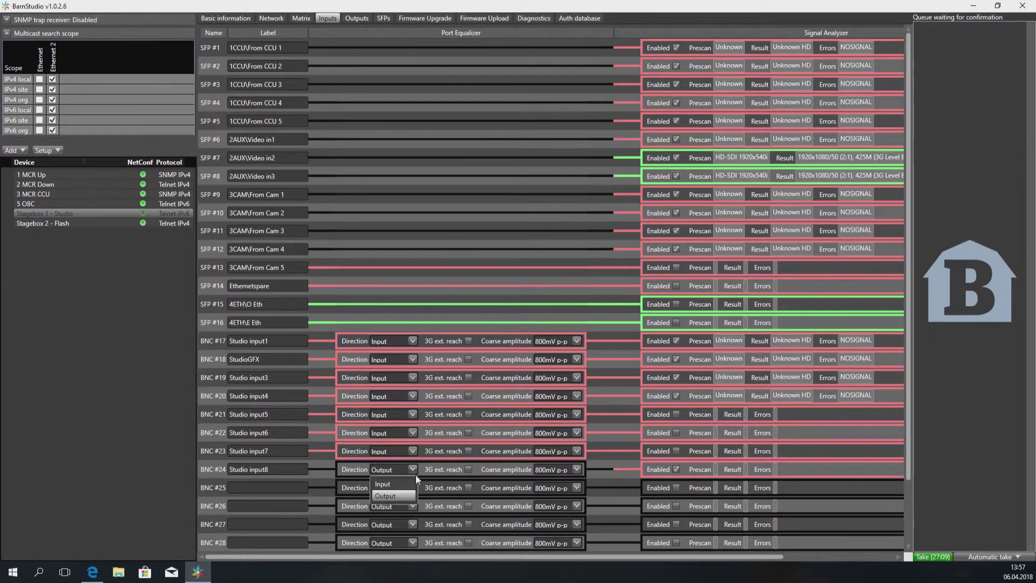
left_click(378, 482)
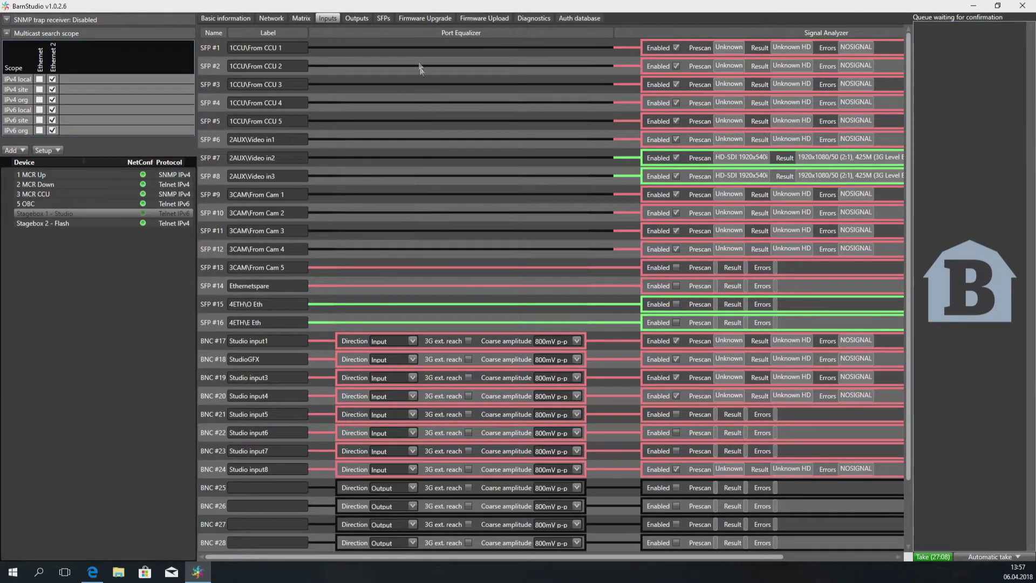
Step: Change the label of output BNC #28 to "Studio out4 TX"
left_click(354, 20)
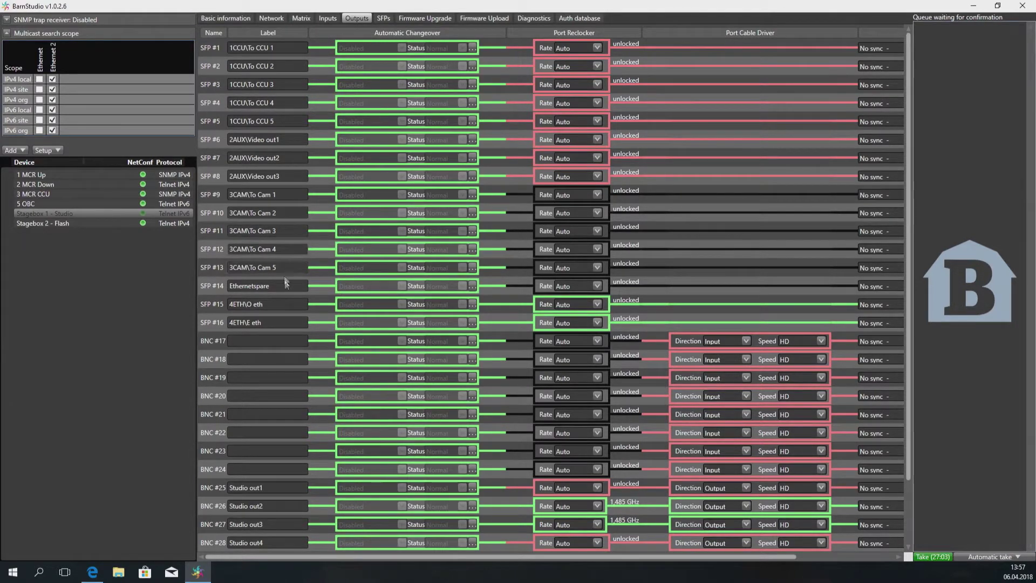
scroll(287, 309, "down", 3)
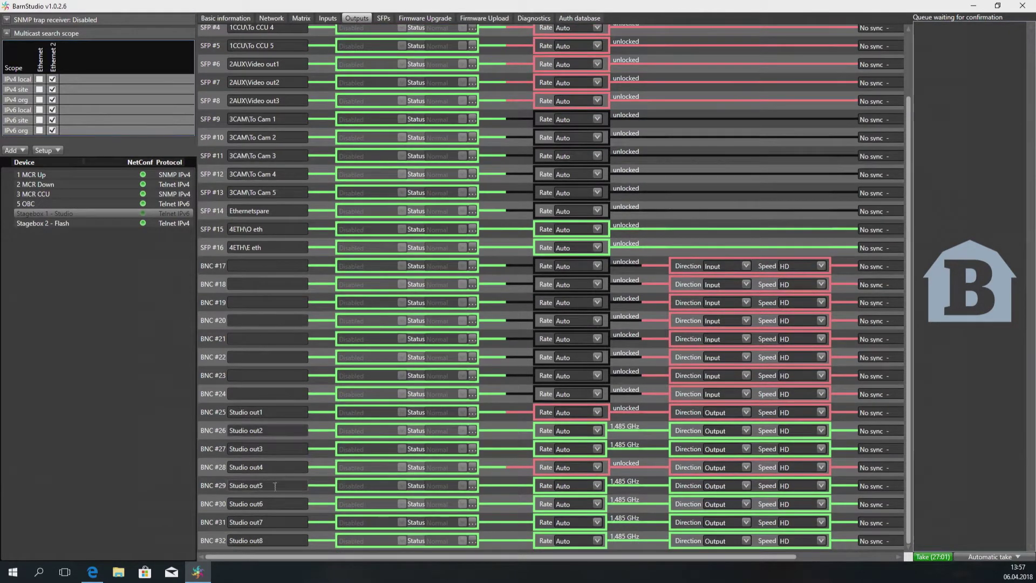
left_click(277, 467)
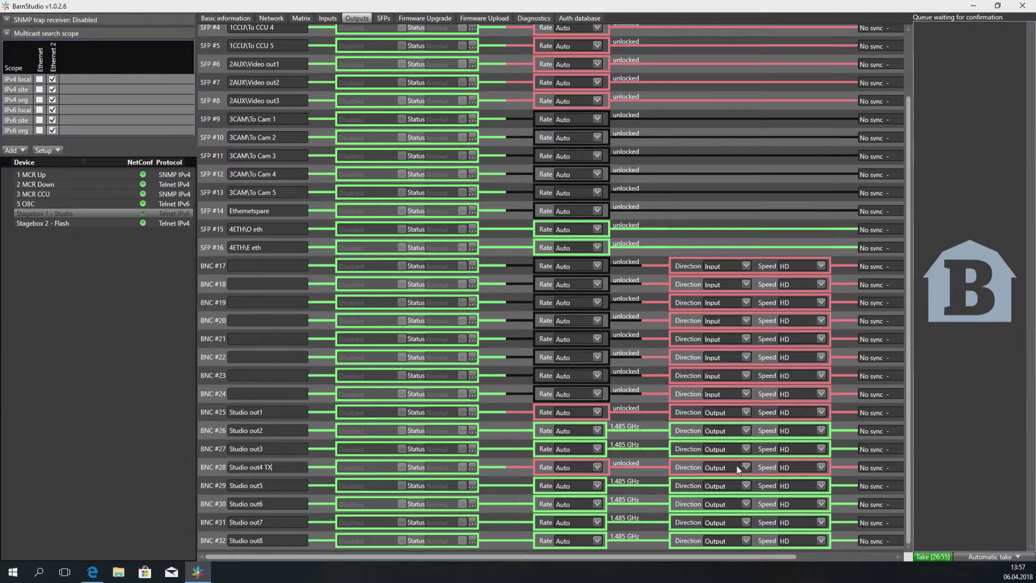
left_click(739, 484)
left_click(736, 480)
scroll(512, 397, "up", 2)
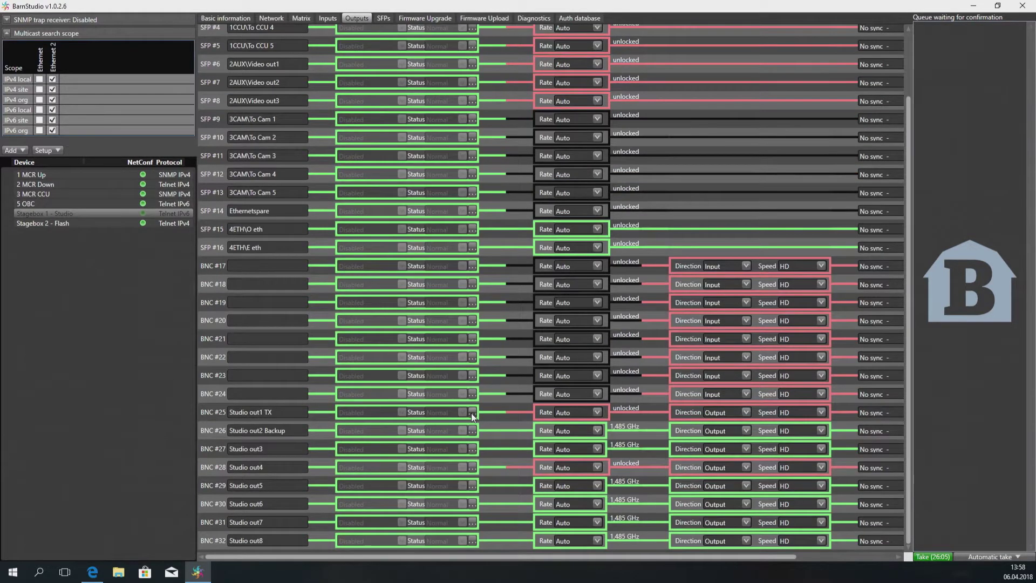
Step: Set the automatic changeover operation mode of output BNC #25 to Enabled, and return it to Disabled
left_click(472, 412)
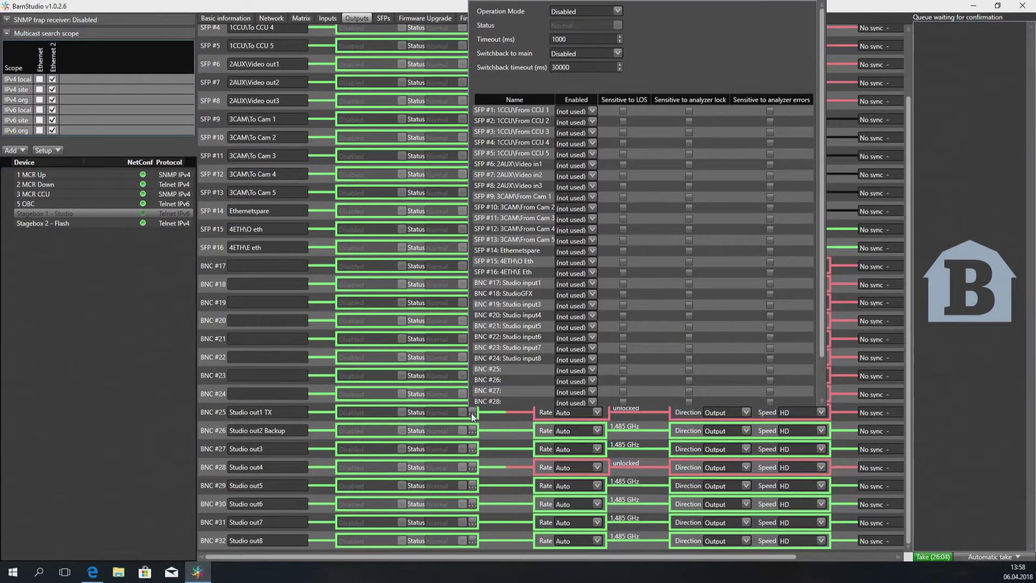
left_click(618, 10)
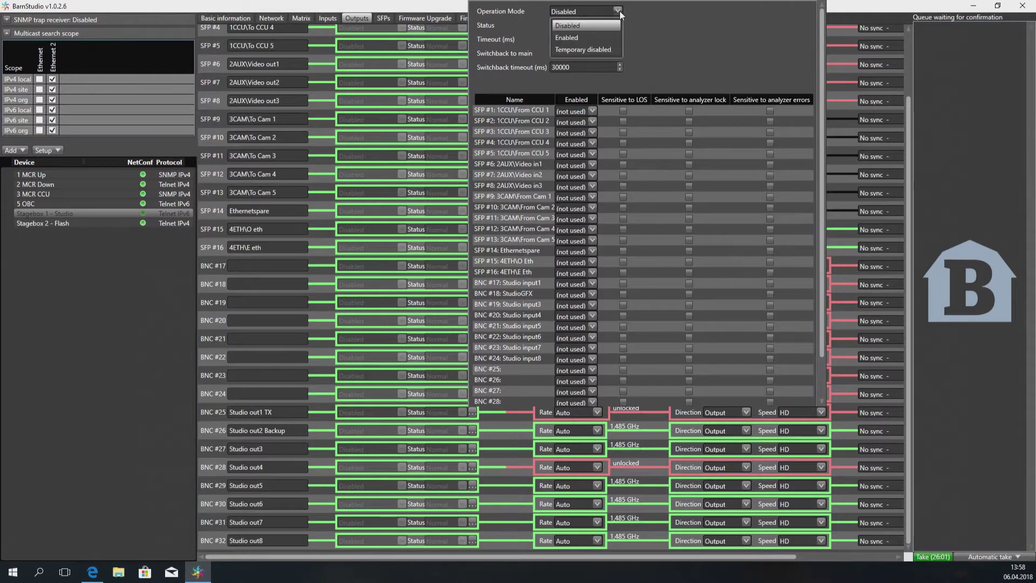
left_click(607, 37)
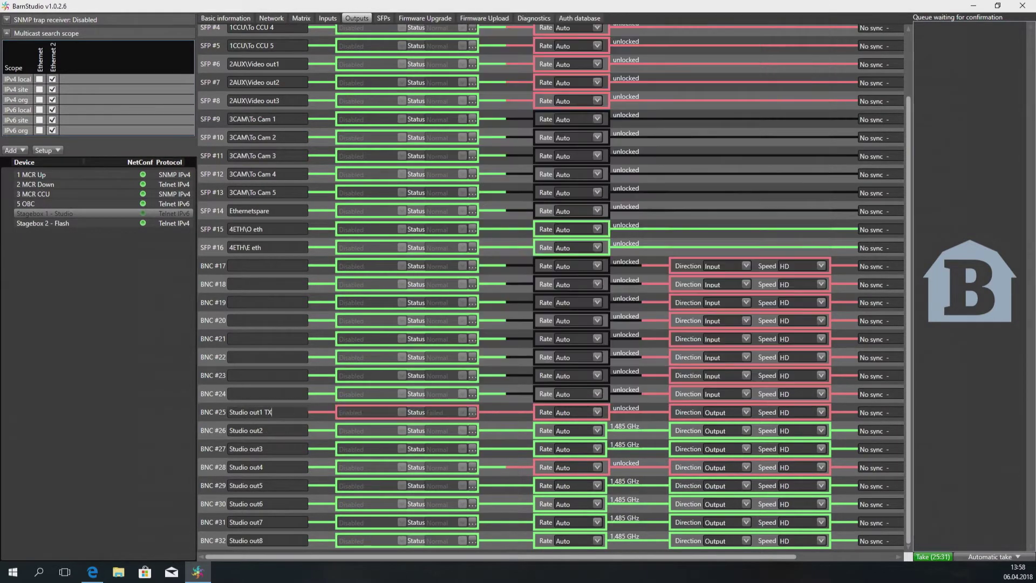
left_click(471, 411)
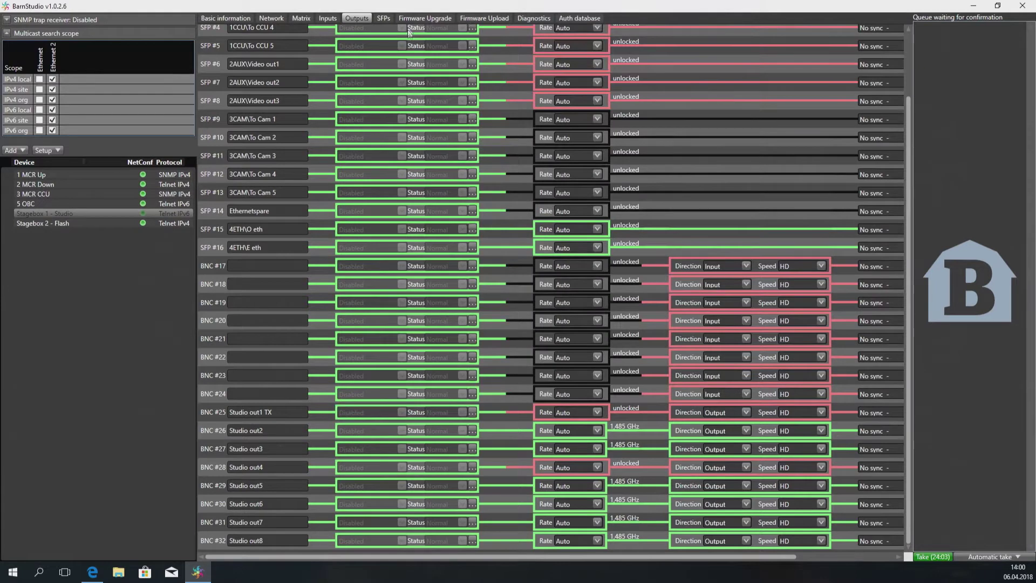
Step: Examine the optical power, temperature and voltage readings of the SFP modules in ports #1 to #8
left_click(383, 19)
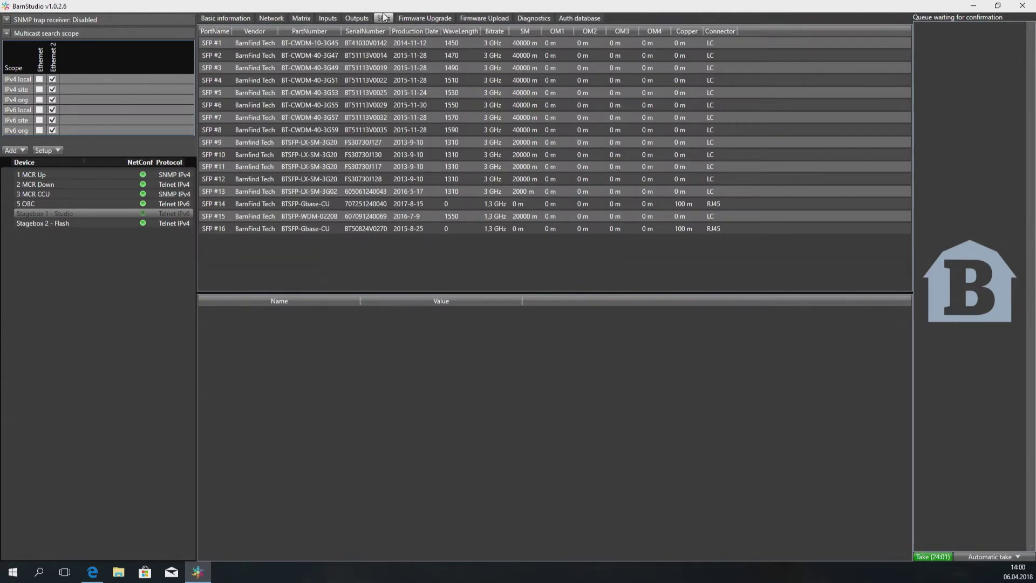
left_click(282, 43)
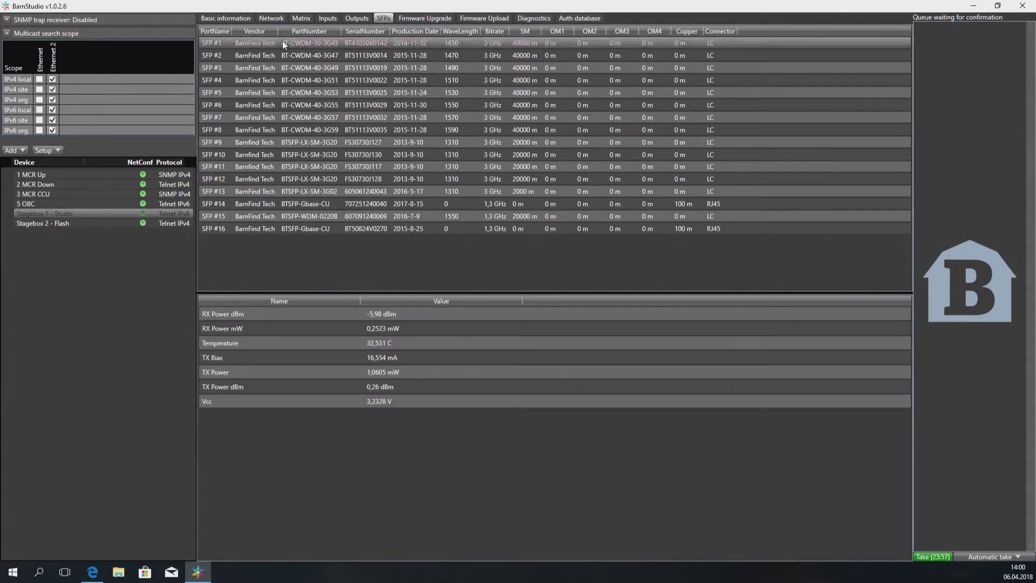
left_click(266, 55)
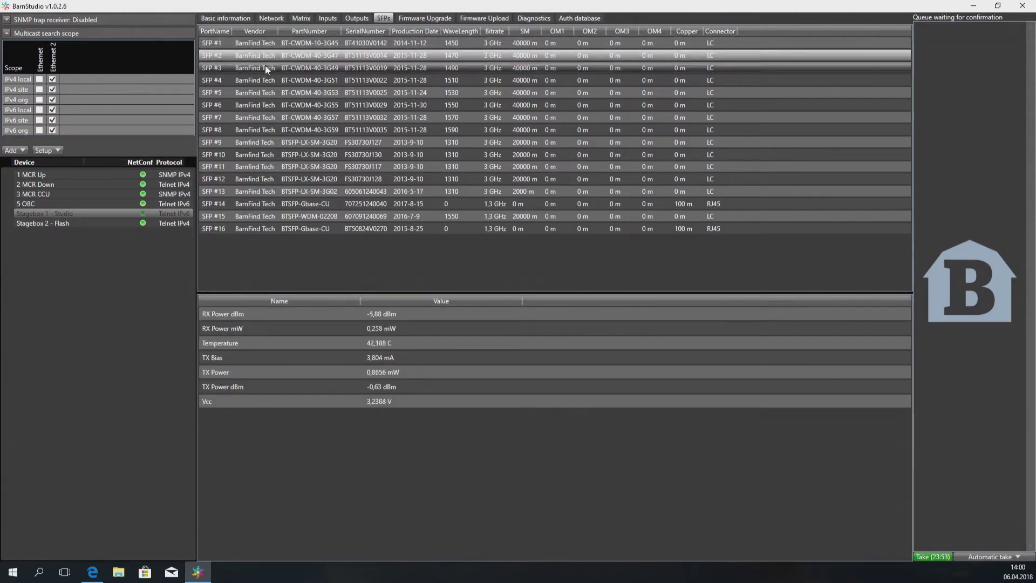
left_click(264, 66)
left_click(267, 82)
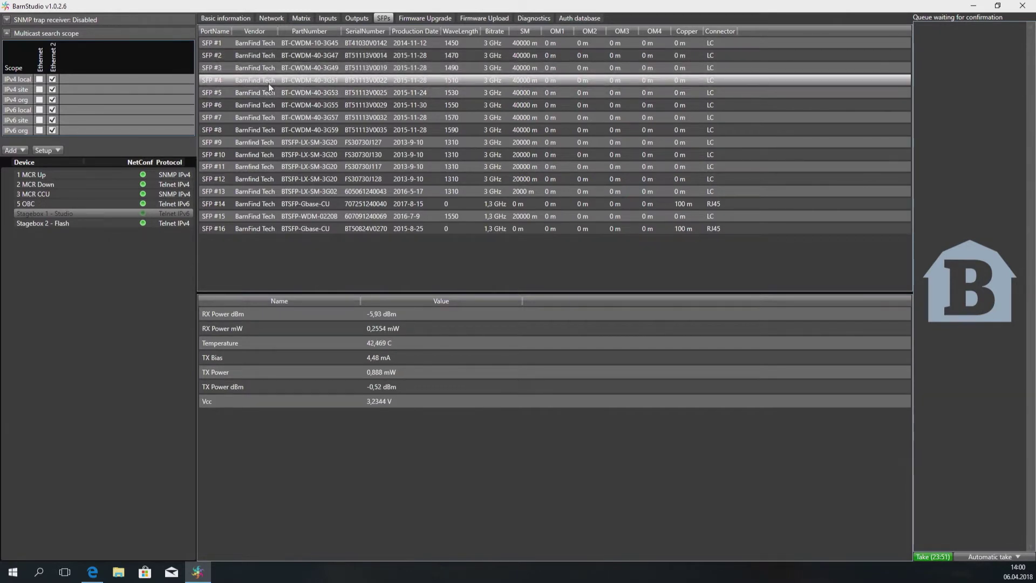
left_click(267, 91)
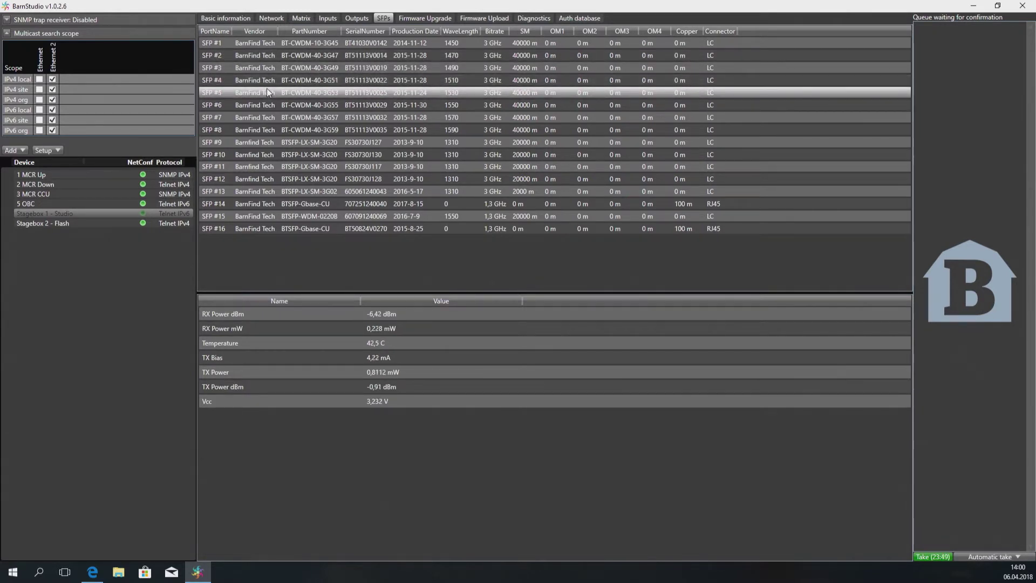
left_click(263, 104)
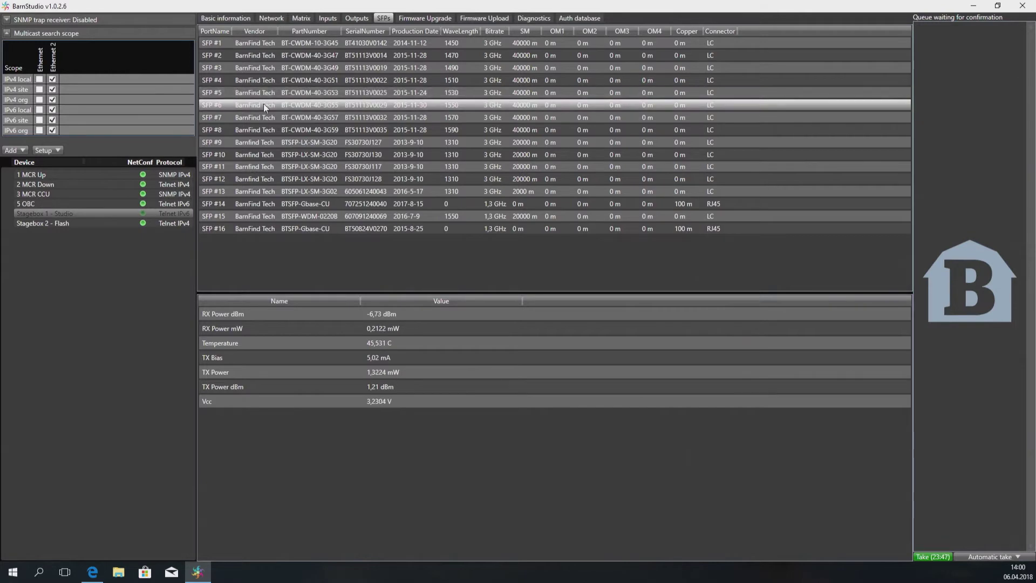
left_click(262, 118)
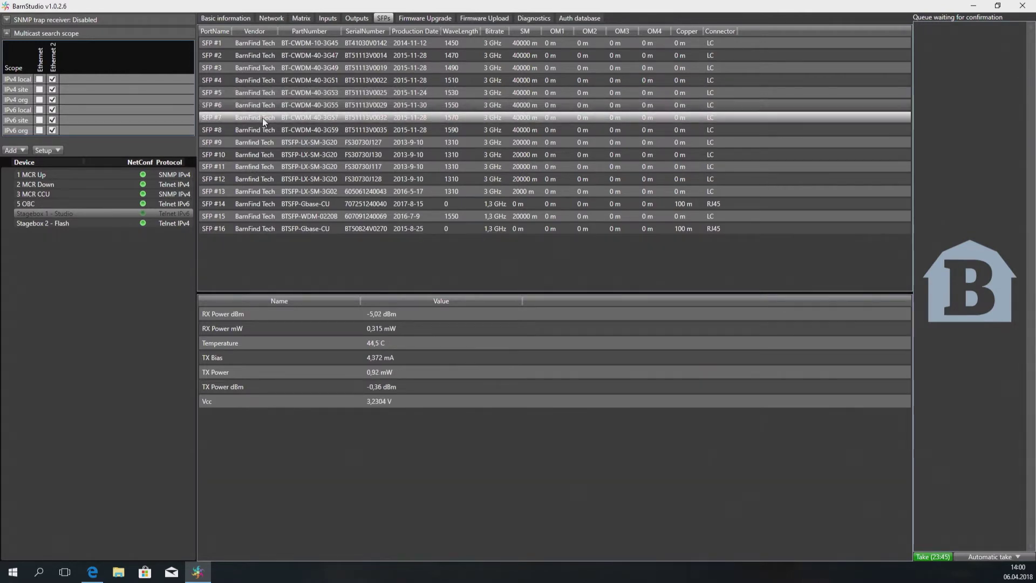
left_click(268, 130)
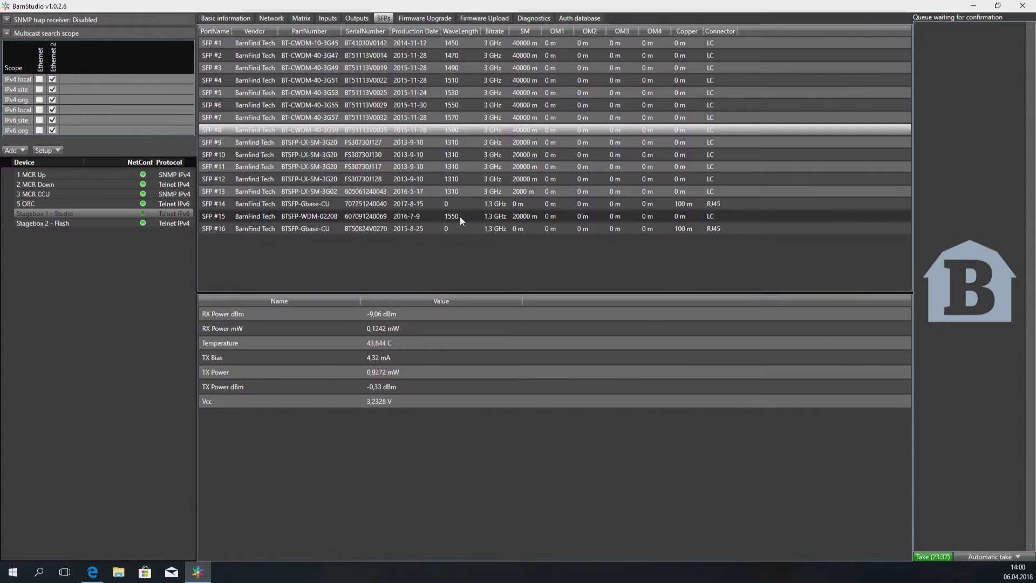
Step: Set SFP #14's user selectable link speed to Auto(default), and change it to 1Gbps Full Duplex
left_click(452, 203)
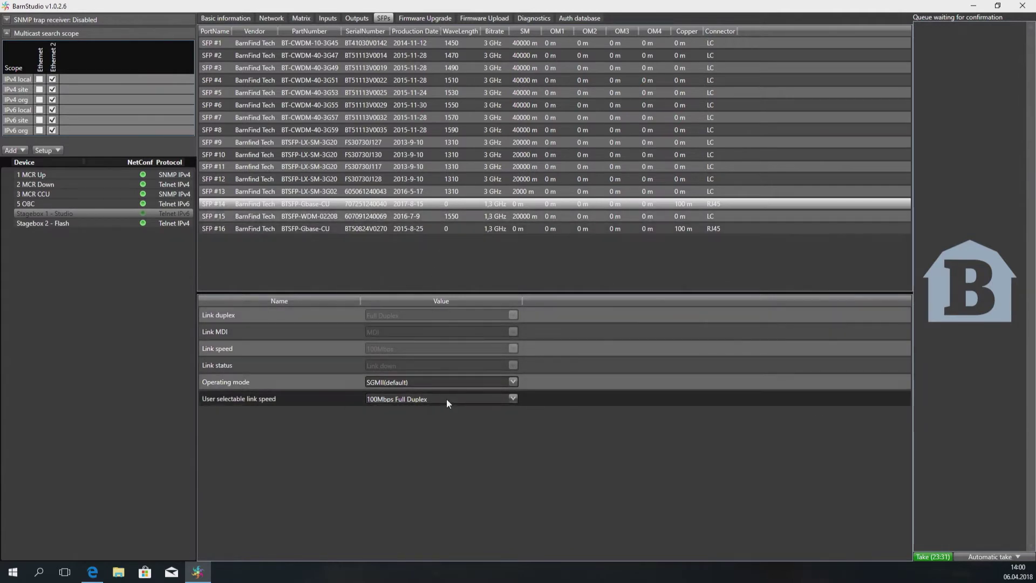
left_click(445, 399)
left_click(443, 412)
left_click(440, 400)
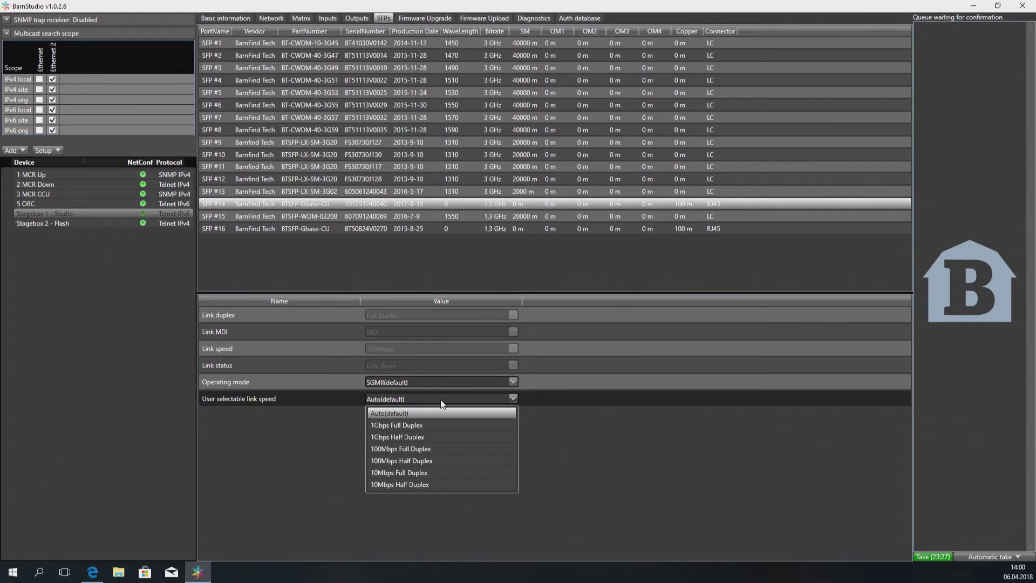
left_click(426, 425)
Step: Check the stagebox for available firmware updates
left_click(413, 17)
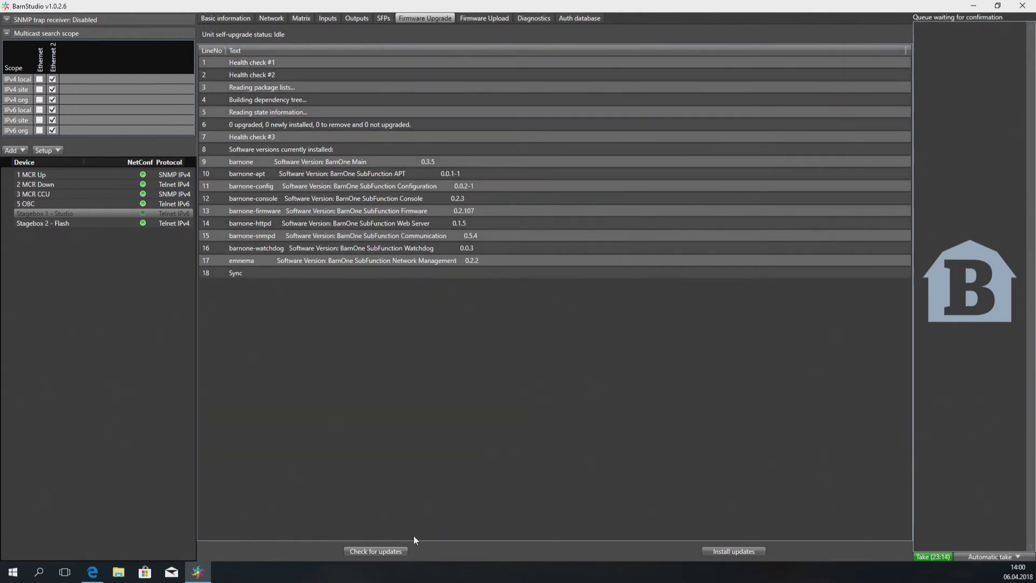
left_click(399, 551)
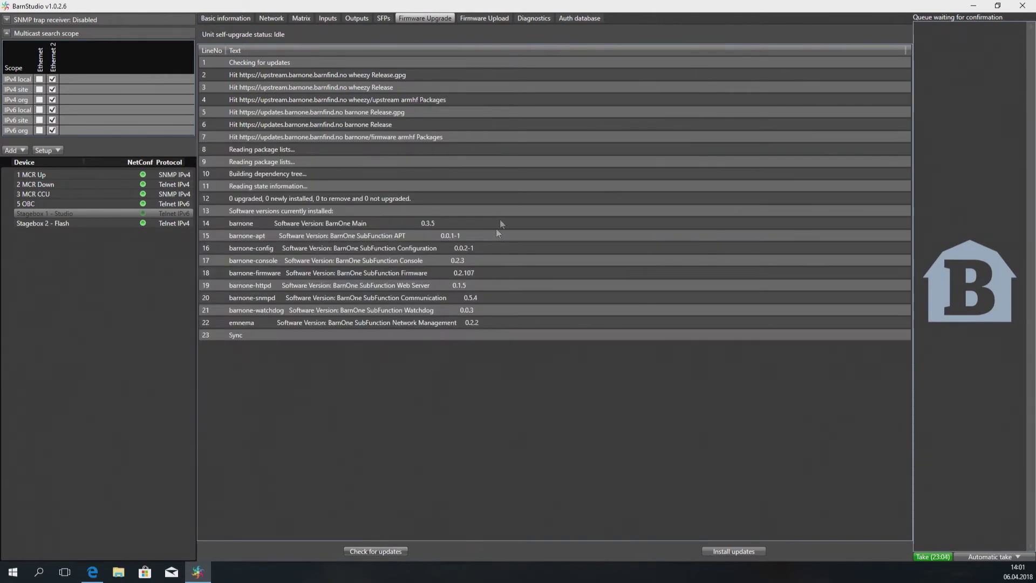
Step: Start a firmware file upload and cancel it without choosing a file
left_click(465, 17)
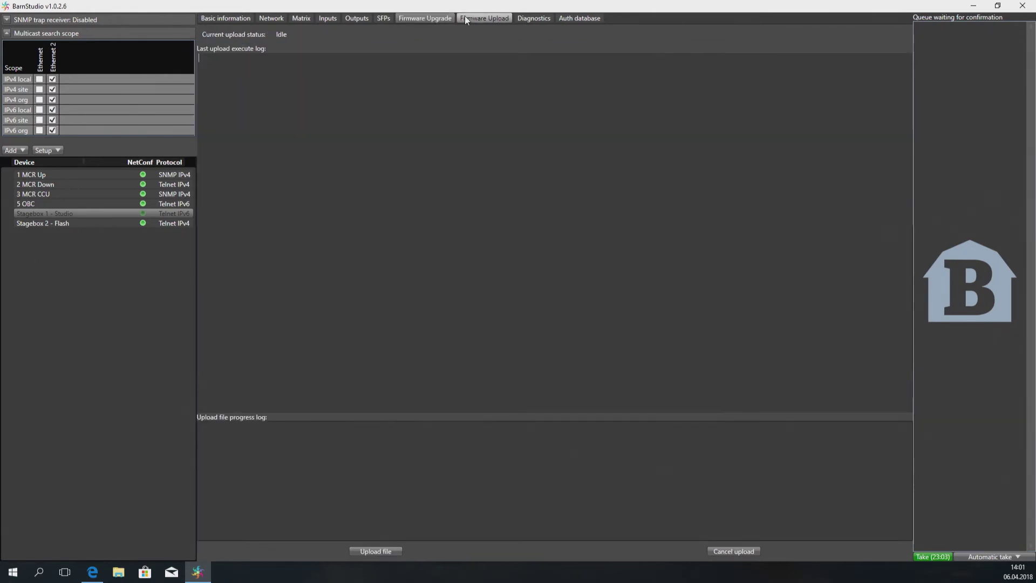
left_click(397, 553)
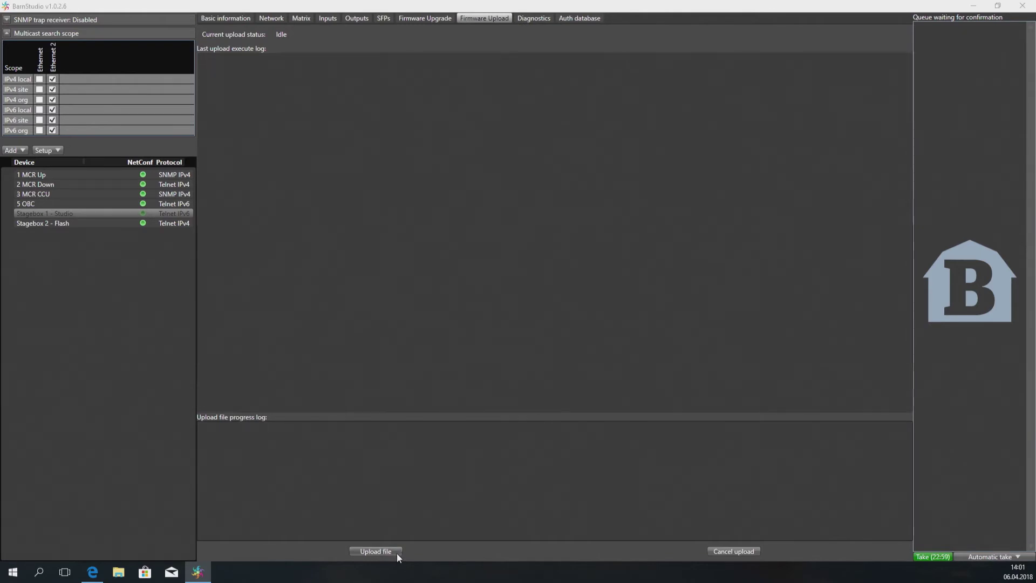
left_click(468, 287)
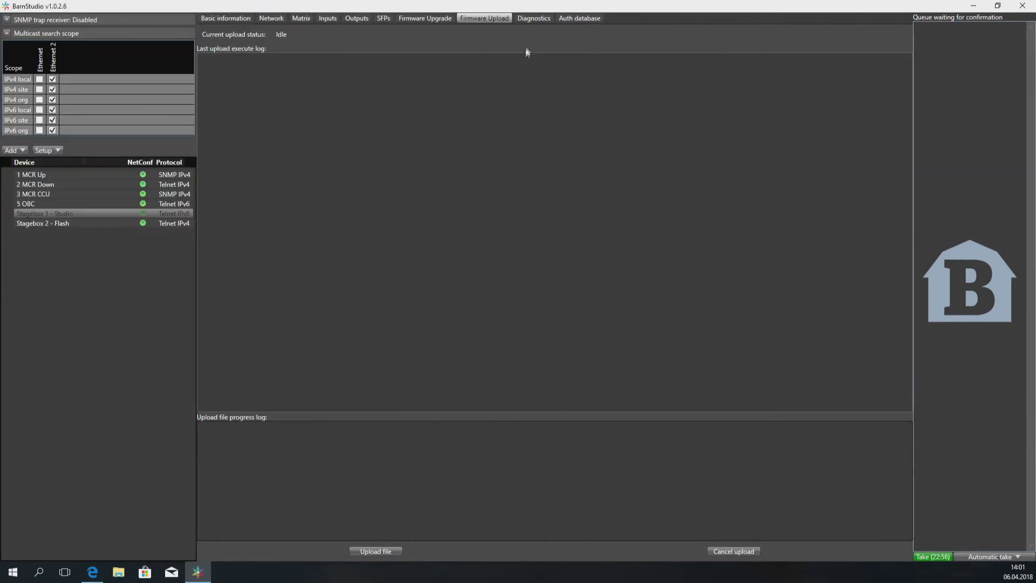
Step: Open the diagnostics readings of the stagebox
left_click(528, 18)
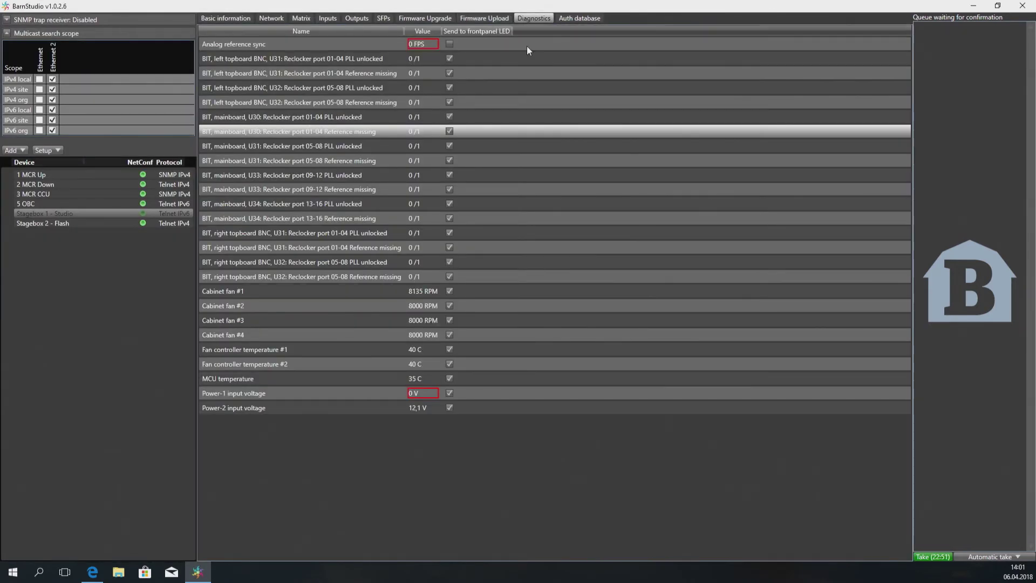